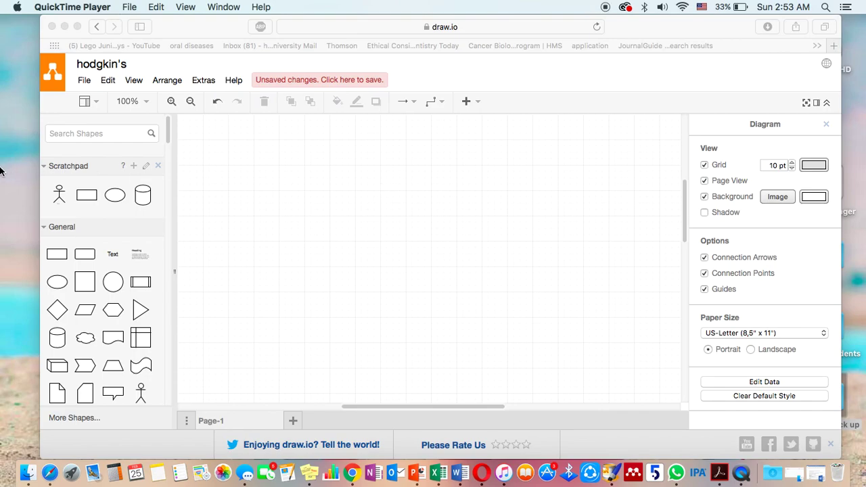
- Place a stick figure mid-canvas with a small, flattened ellipse at its left hand
left_click(58, 195)
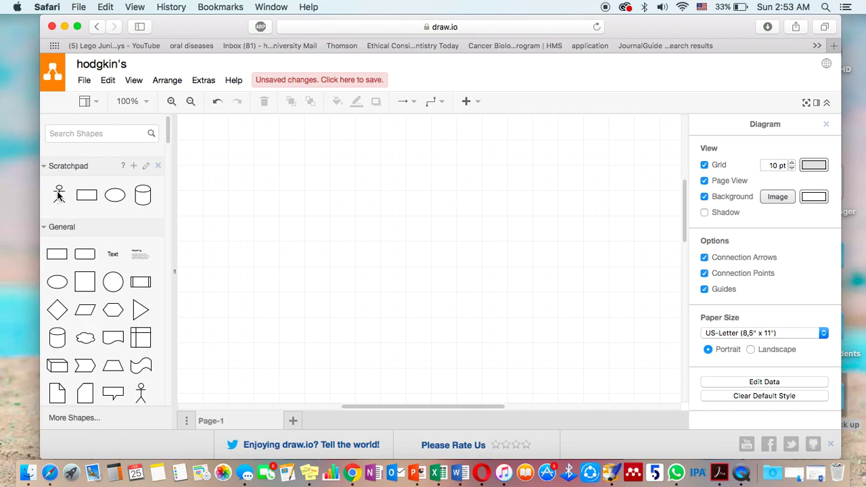
left_click(59, 195)
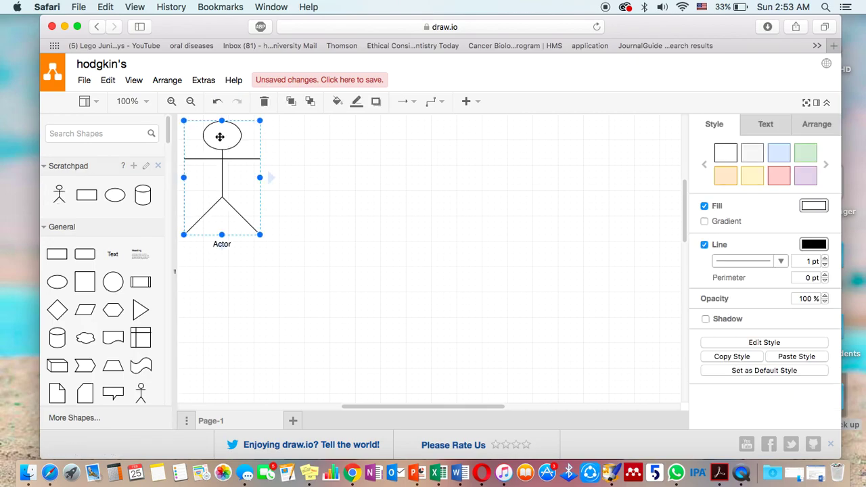
mouse_move(220, 137)
left_mouse_down()
mouse_move(267, 174)
mouse_move(404, 219)
mouse_move(418, 194)
left_mouse_up()
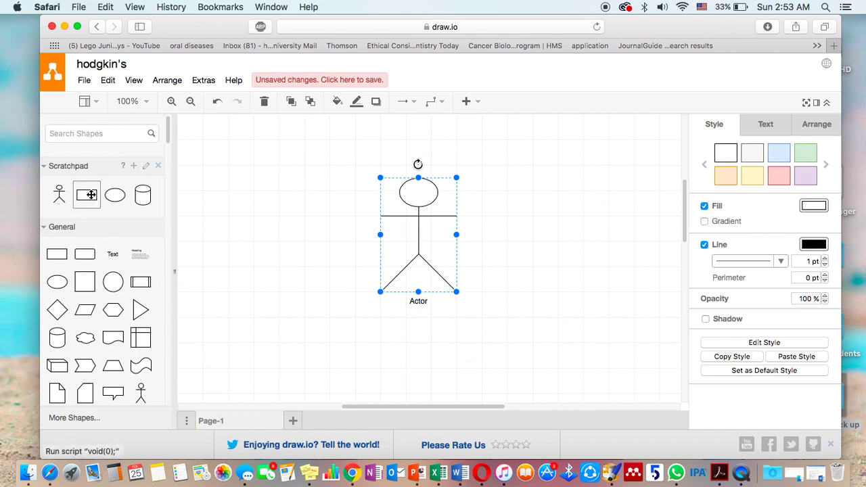
mouse_move(91, 195)
mouse_move(146, 197)
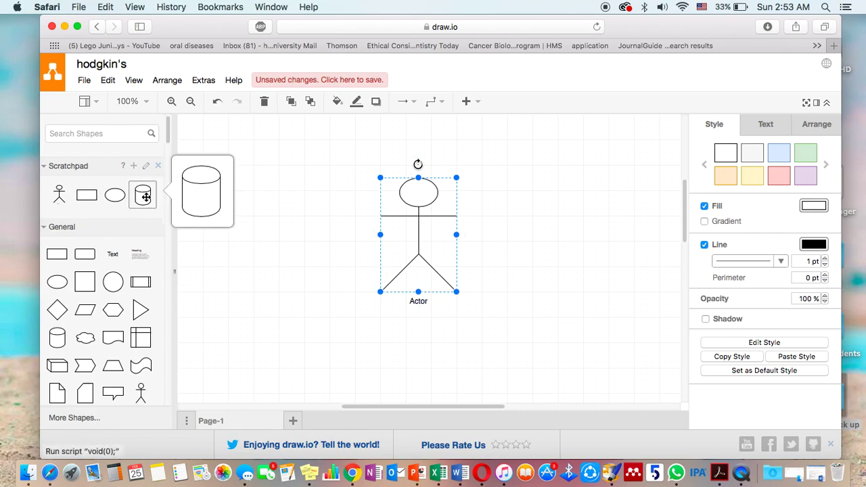
left_click(115, 195)
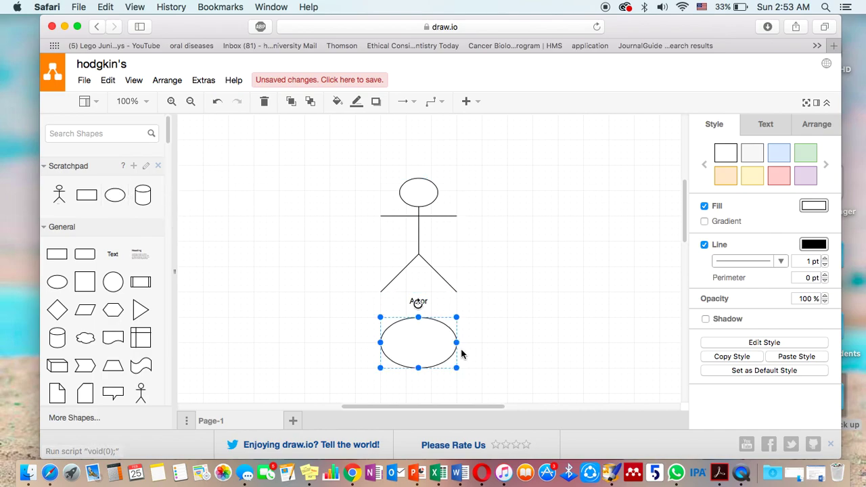
left_click_drag(432, 346, 371, 220)
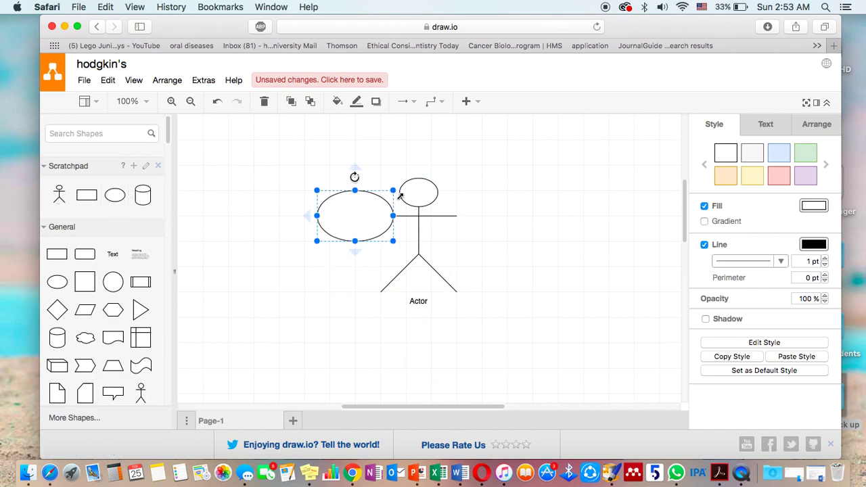
mouse_move(392, 191)
left_mouse_down()
mouse_move(373, 217)
mouse_move(356, 219)
mouse_move(360, 201)
mouse_move(355, 207)
left_mouse_up()
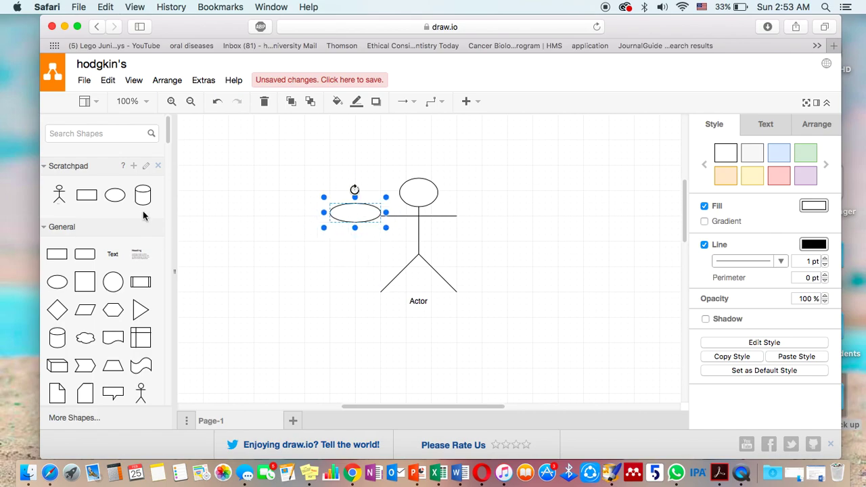
- Add a rectangle at the figure's right hand, tilted about 60 degrees clockwise and resized
left_click(81, 196)
mouse_move(388, 336)
left_mouse_down()
mouse_move(478, 289)
mouse_move(504, 198)
mouse_move(506, 212)
left_mouse_up()
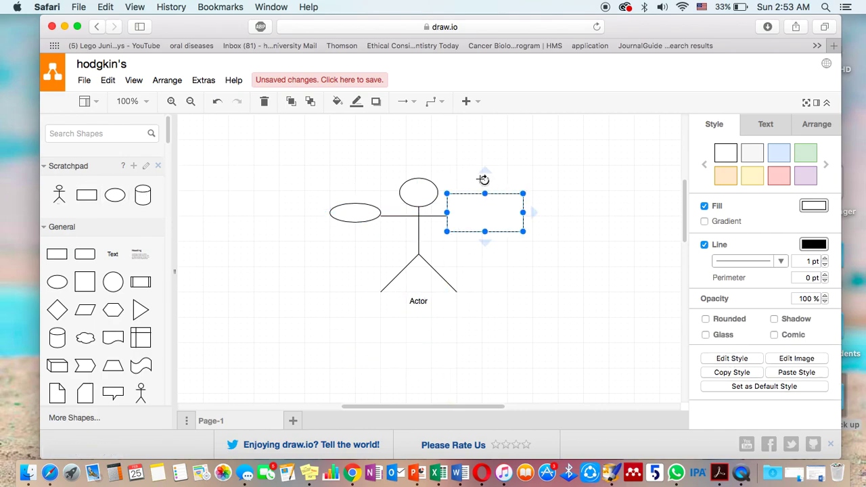
mouse_move(484, 180)
left_mouse_down()
mouse_move(508, 197)
mouse_move(482, 205)
left_mouse_up()
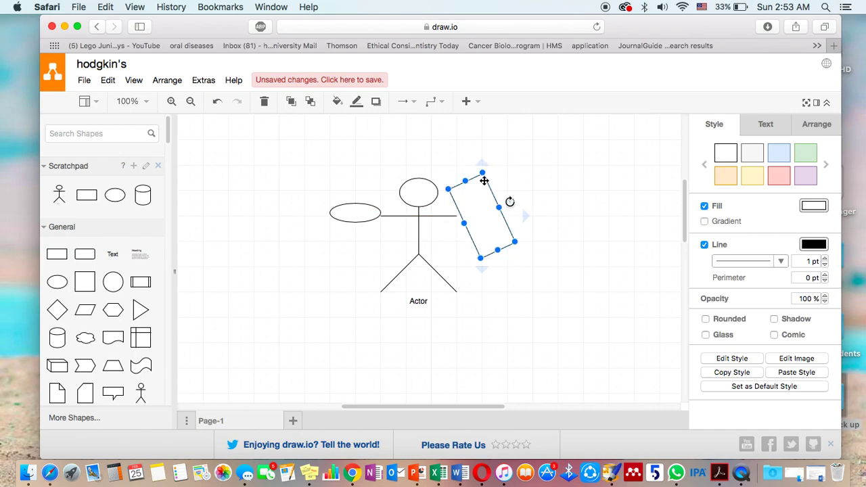
left_click_drag(484, 173, 480, 184)
left_click(274, 259)
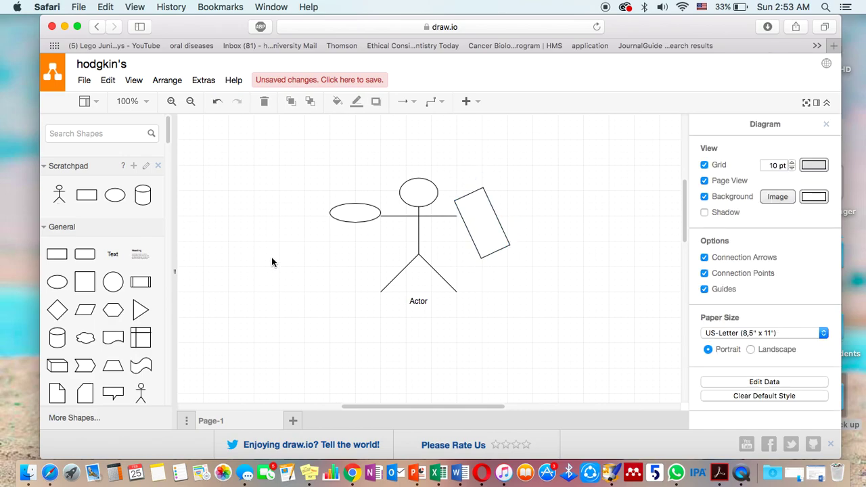
- Set a cylinder at the figure's left hand, just left of the ellipse
left_click(142, 191)
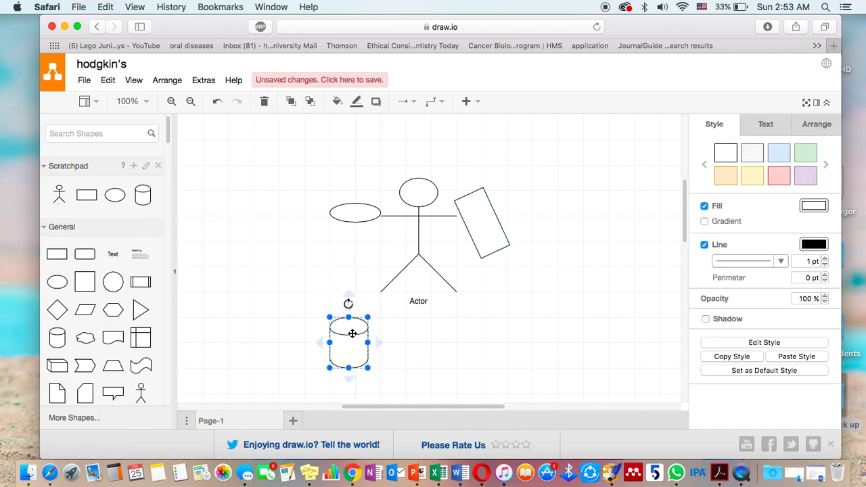
mouse_move(354, 332)
left_mouse_down()
mouse_move(349, 254)
mouse_move(340, 257)
mouse_move(352, 240)
mouse_move(323, 228)
mouse_move(322, 204)
left_mouse_up()
left_click(354, 241)
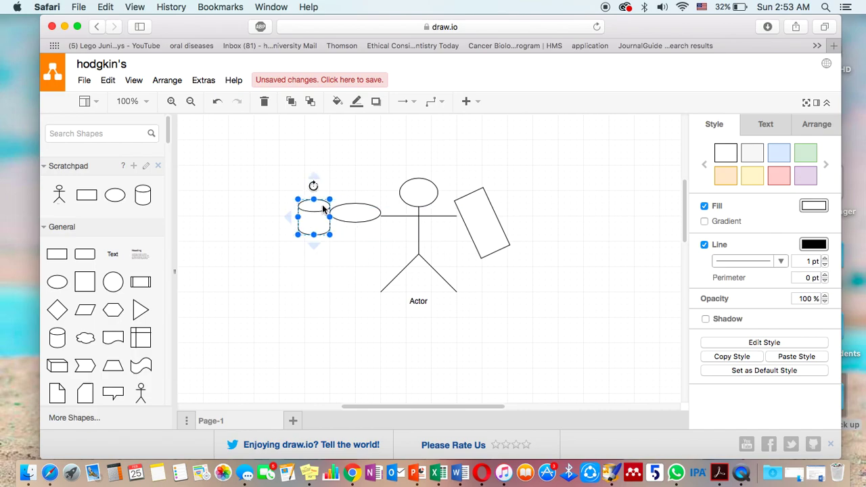
left_click(339, 272)
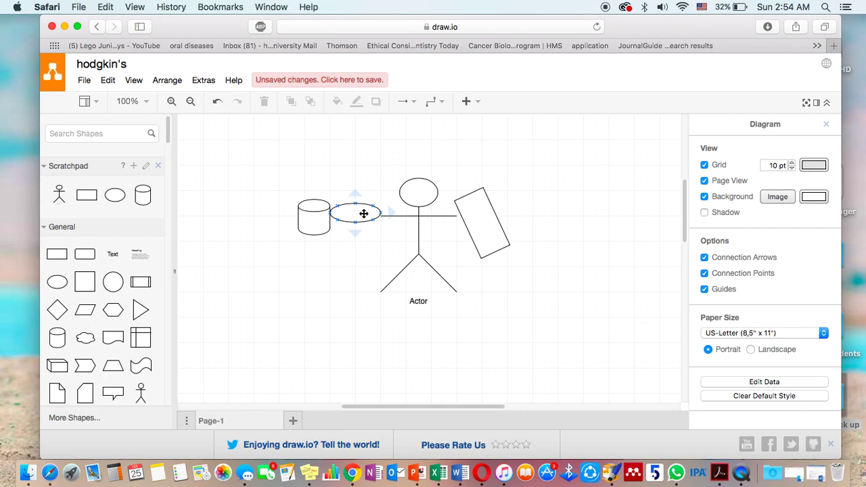
left_click(416, 165)
mouse_move(493, 217)
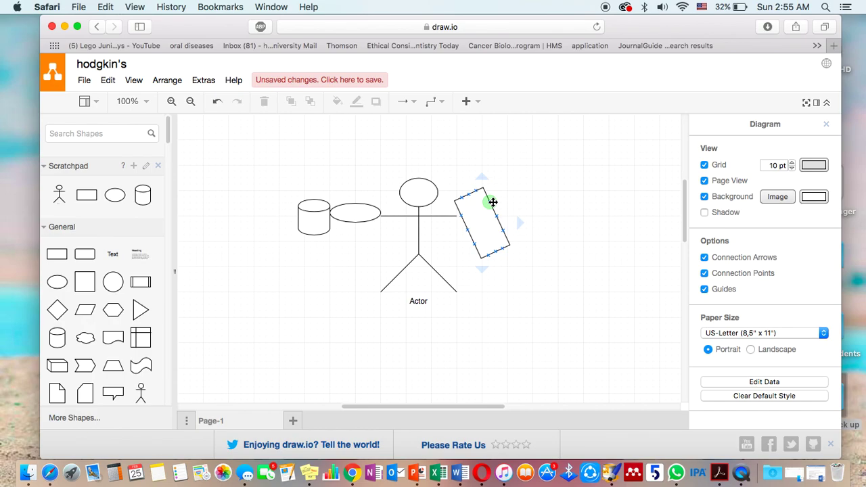
- Put a text label reading 'Mr Ebstein=EBV' above the stick figure's head
left_click(340, 230)
mouse_move(112, 255)
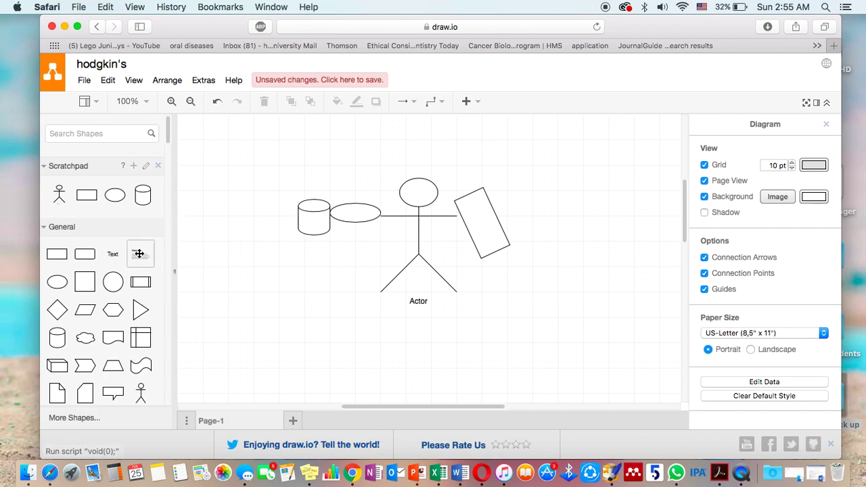
mouse_move(112, 255)
left_mouse_down()
mouse_move(306, 323)
mouse_move(377, 194)
mouse_move(418, 153)
left_mouse_up()
double_click(418, 153)
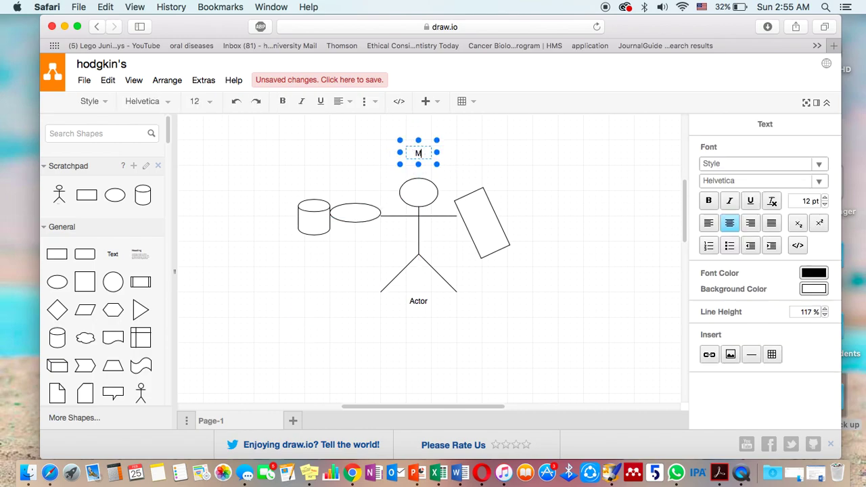
type("Mr Ebstein")
type("=")
type("EBV")
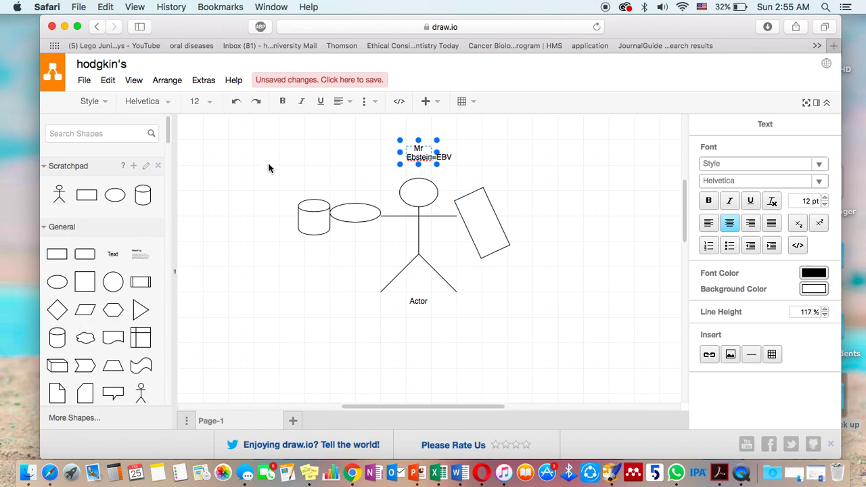
- Caption the tilted rectangle with a label reading 'Read=ReedSternbergcells' to its right
left_click(112, 254)
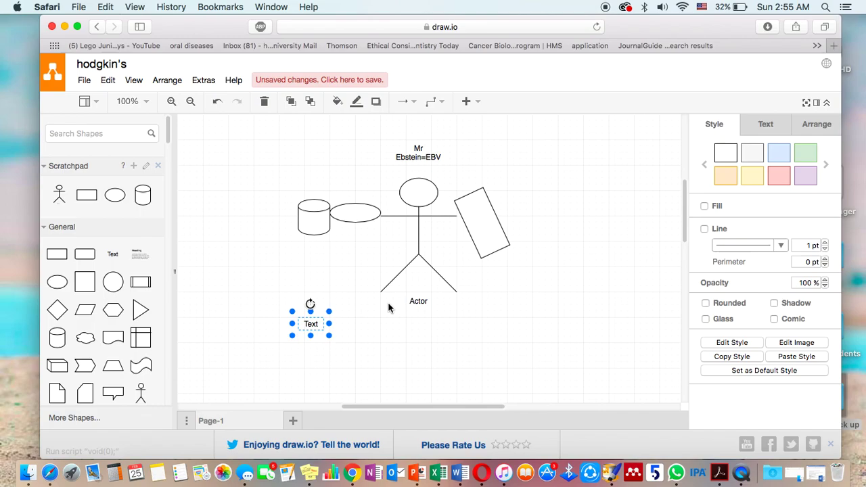
mouse_move(310, 321)
left_mouse_down()
mouse_move(525, 284)
mouse_move(531, 200)
left_mouse_up()
key("F2")
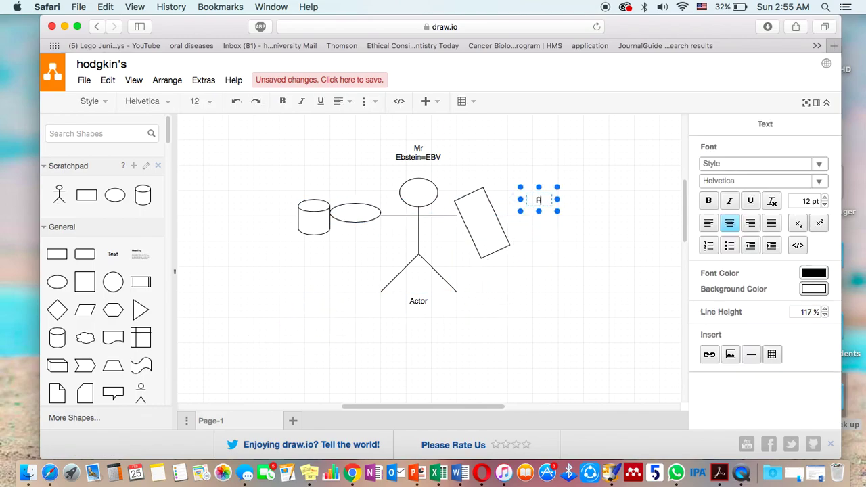
type("Read")
type("=Read")
key("BackSpace")
key("BackSpace")
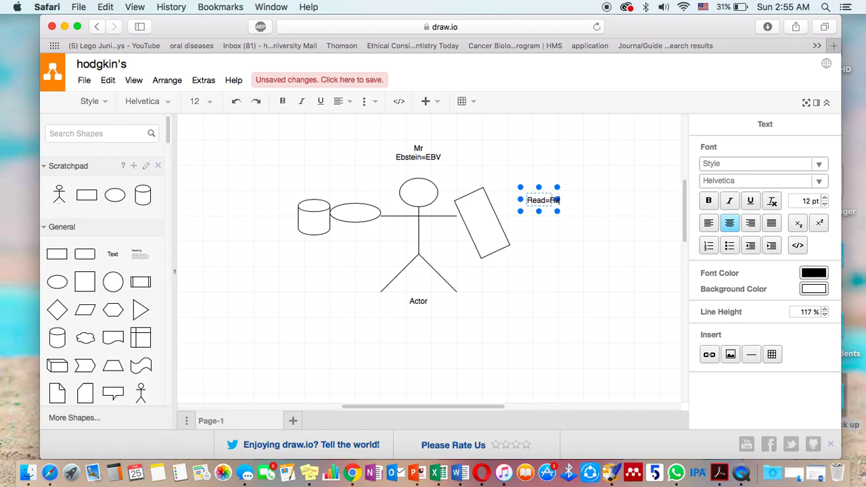
type("ed")
type("ste")
key("BackSpace")
key("BackSpace")
key("BackSpace")
type("Sternberg")
type("cells")
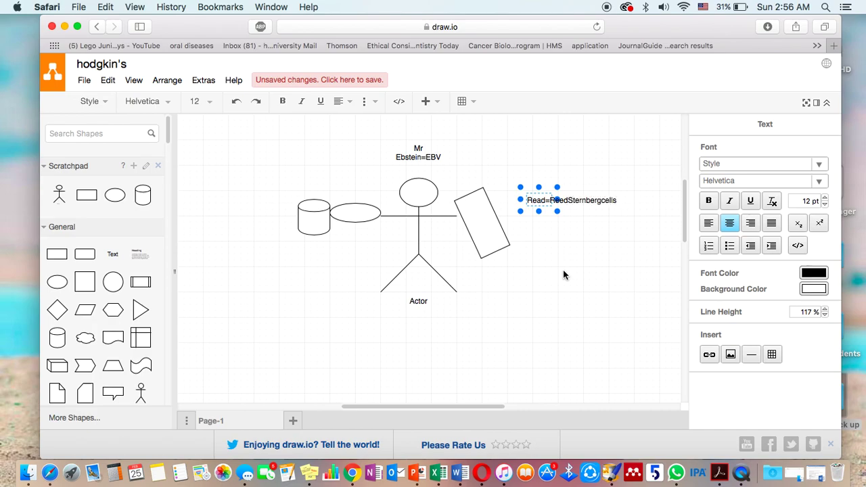
left_click(566, 273)
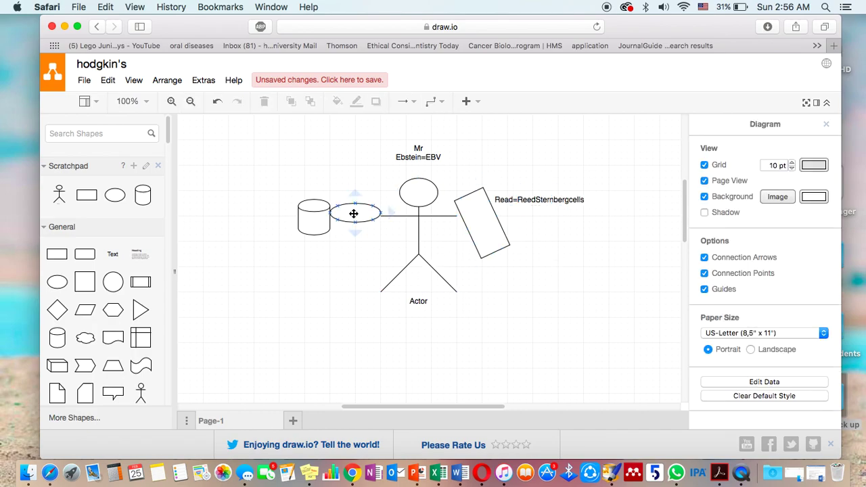
- Label the ellipse 'Hotdog=Fever,night sweats,weightloss', rejecting the 'weightless' autocorrect
left_click(112, 254)
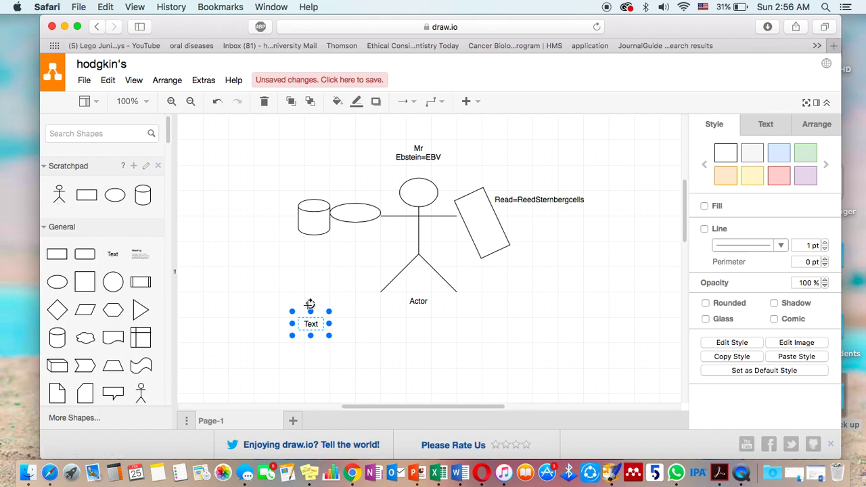
mouse_move(302, 317)
left_mouse_down()
mouse_move(350, 242)
mouse_move(351, 183)
left_mouse_up()
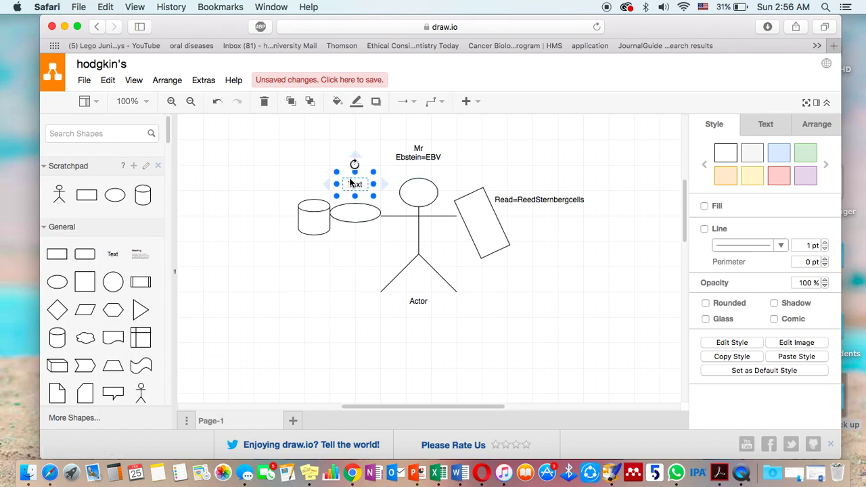
double_click(351, 182)
type("Hol")
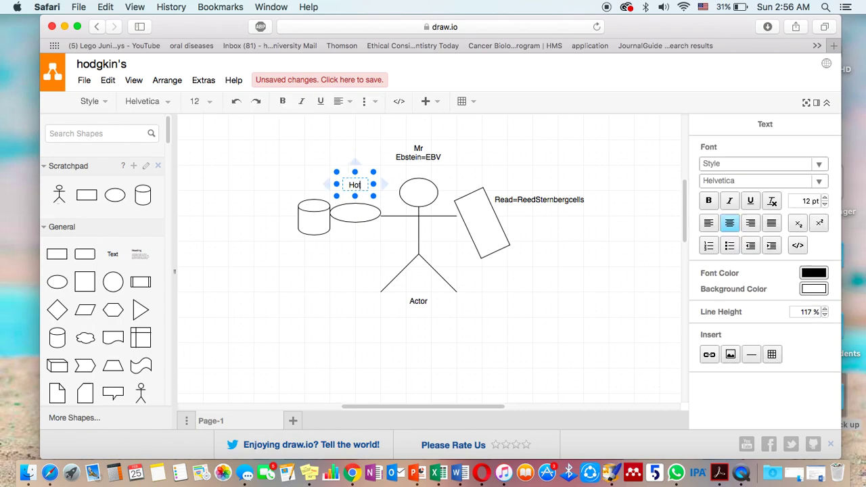
type("dog")
type("=")
type("Fever")
type(",")
type("night")
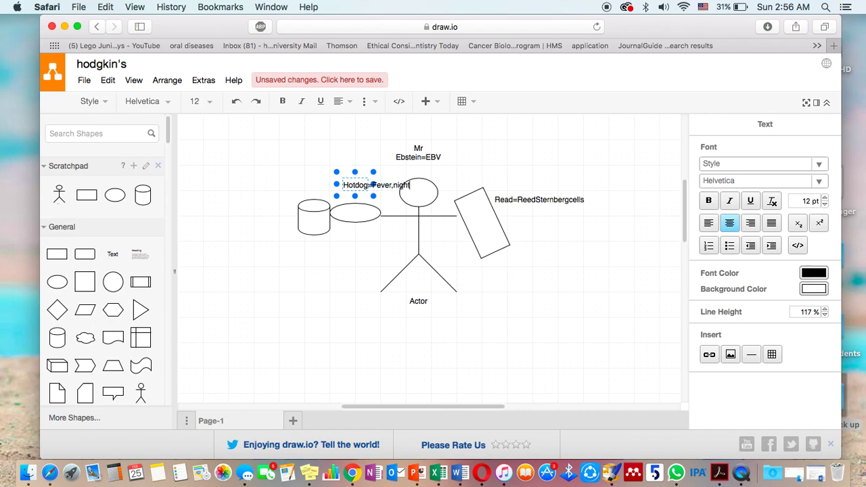
type(" sweats")
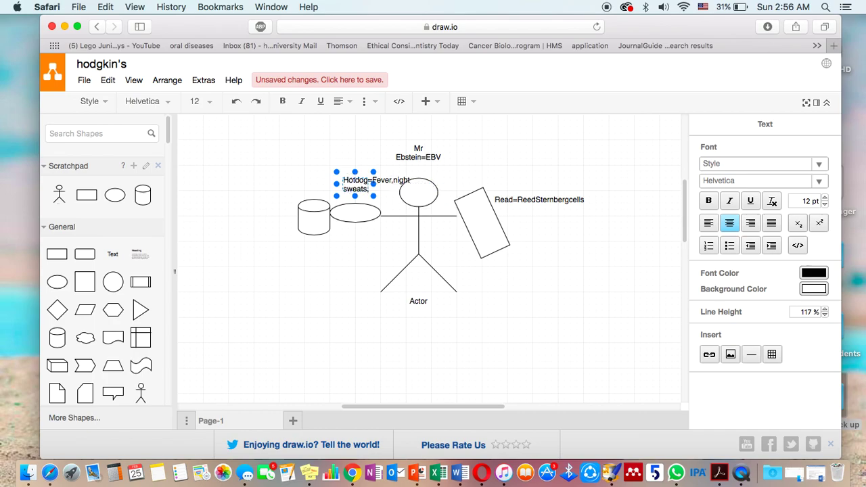
type(",weightlo")
type("ss")
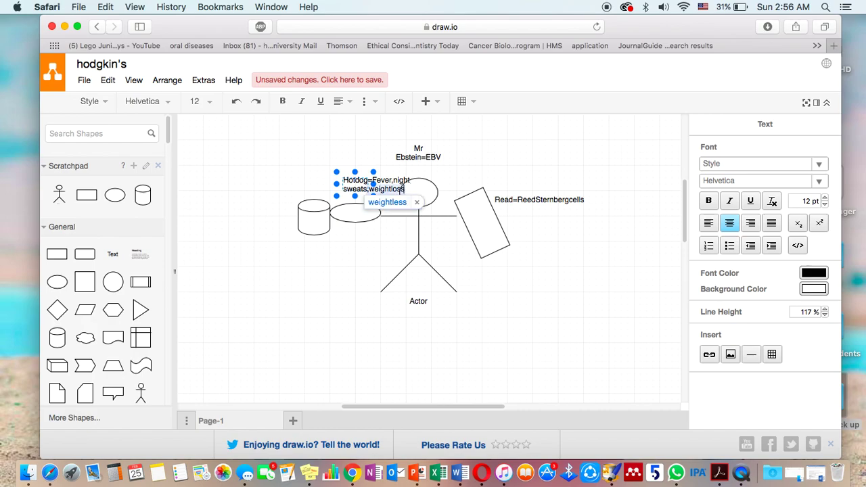
key("BackSpace")
key("BackSpace")
key("BackSpace")
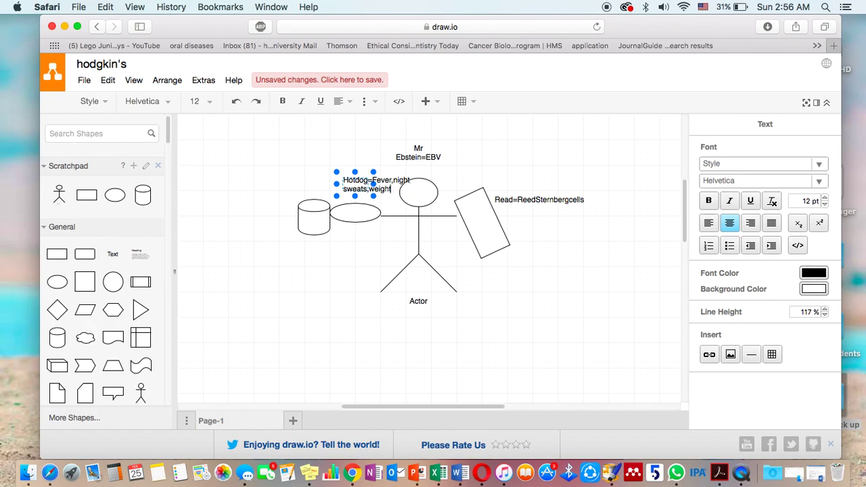
type("lo")
key("BackSpace")
key("BackSpace")
key("BackSpace")
type("loss")
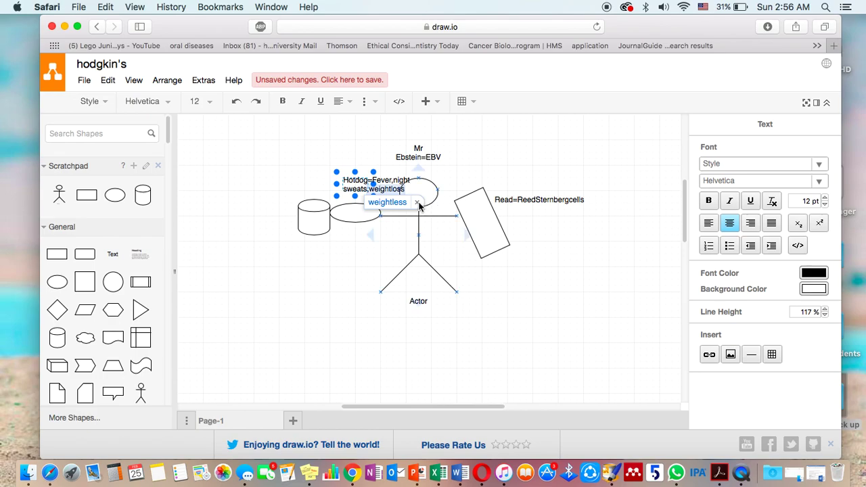
left_click(417, 206)
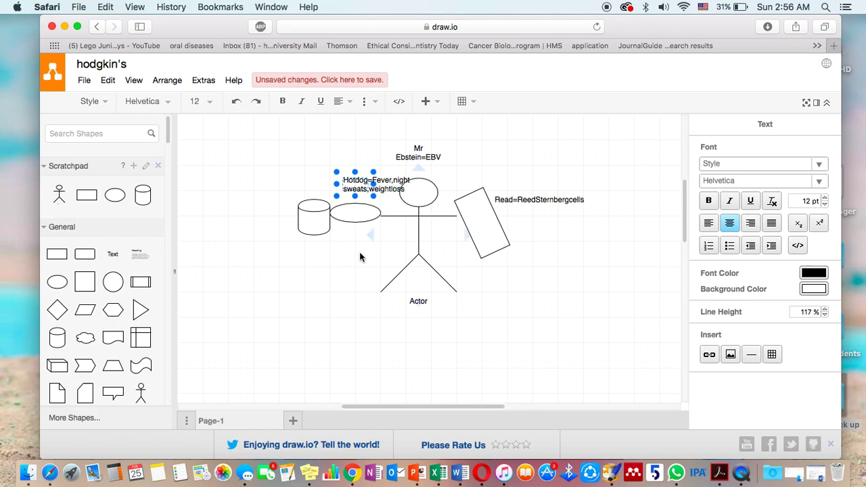
left_click(359, 251)
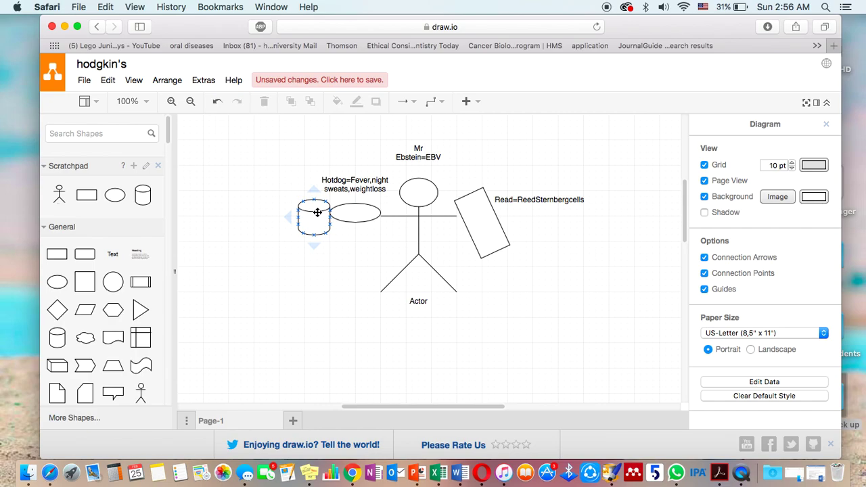
- Add a label left of the cylinder and type 'drinking alcohol =LNenlargmen'
left_click(116, 254)
mouse_move(306, 319)
left_mouse_down()
mouse_move(303, 281)
mouse_move(258, 193)
left_mouse_up()
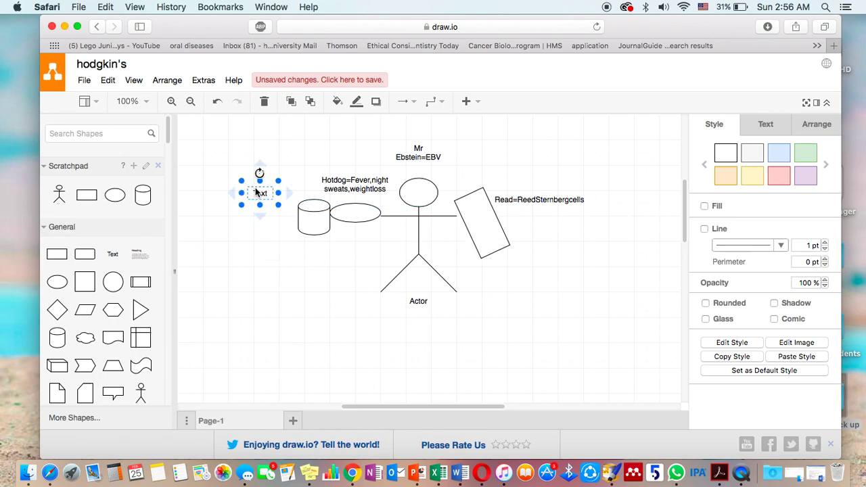
double_click(257, 192)
type("dr")
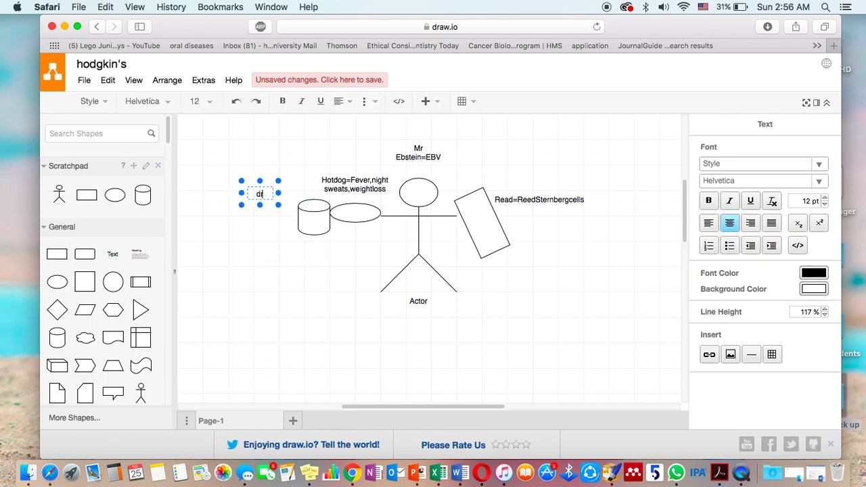
type("inking alco")
type("hol =L")
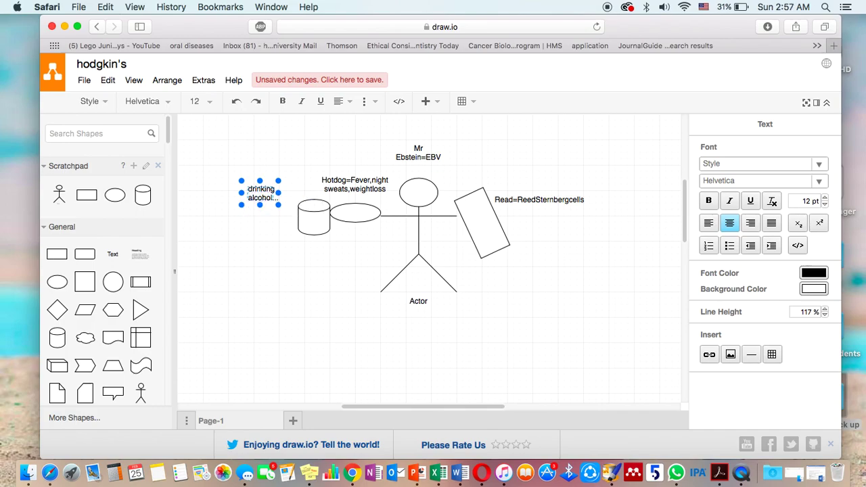
type("N")
type("enlargment")
- Title the diagram 'Hodgkin'sLymphomamnemonics' with a label below the stick figure
left_click(393, 332)
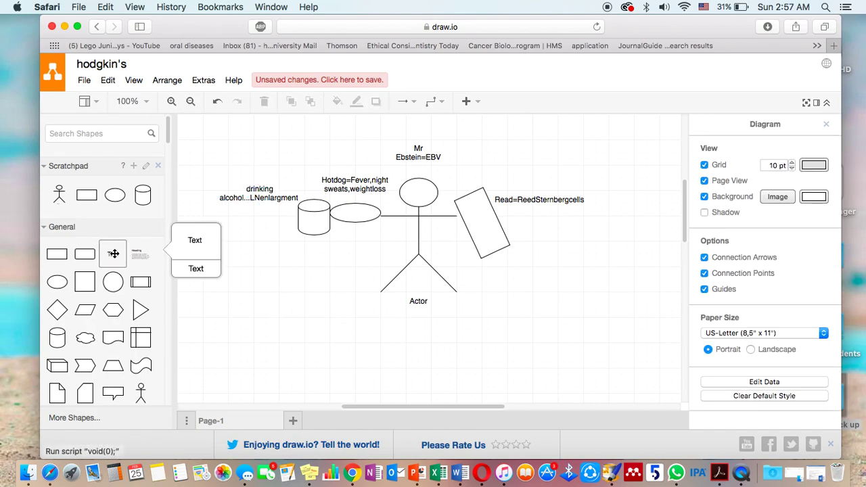
mouse_move(112, 254)
left_mouse_down()
mouse_move(234, 323)
mouse_move(393, 332)
left_mouse_up()
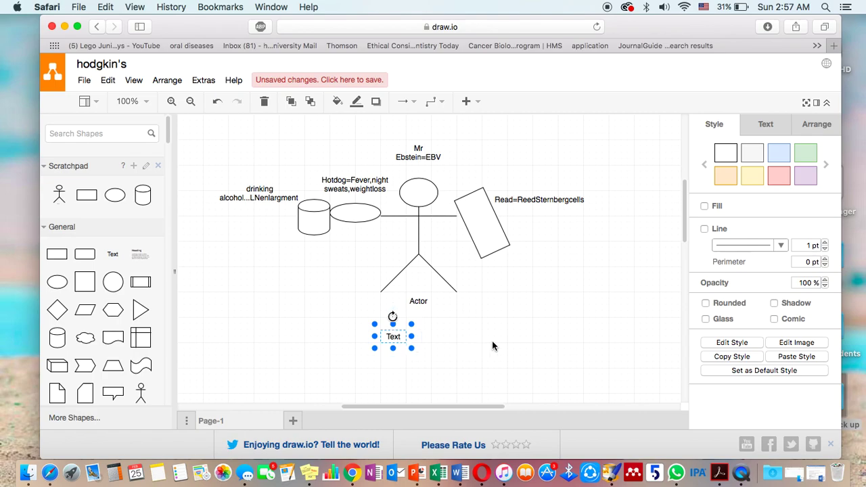
type("Hod")
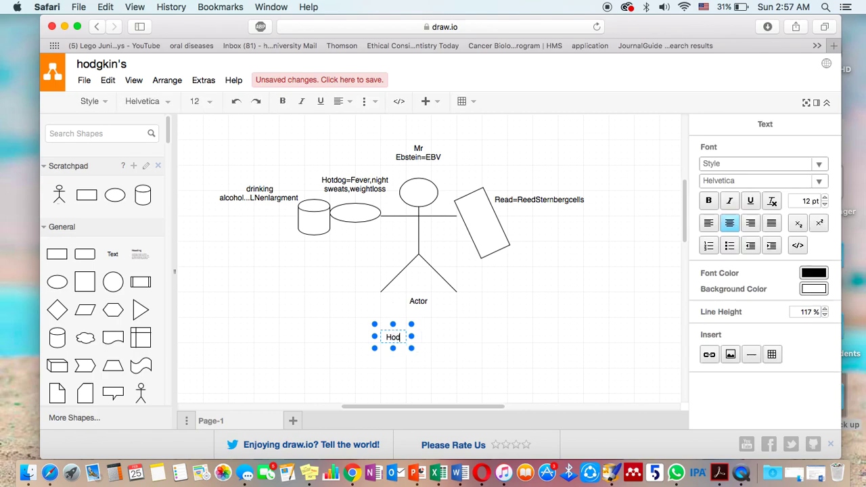
type("gkin'sL")
type("ymp")
type("homa")
type("mnemonic")
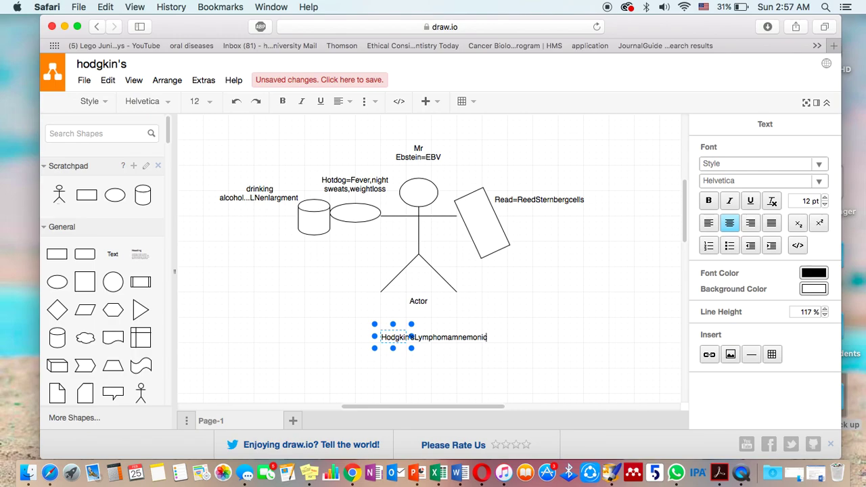
type("s")
left_click(586, 328)
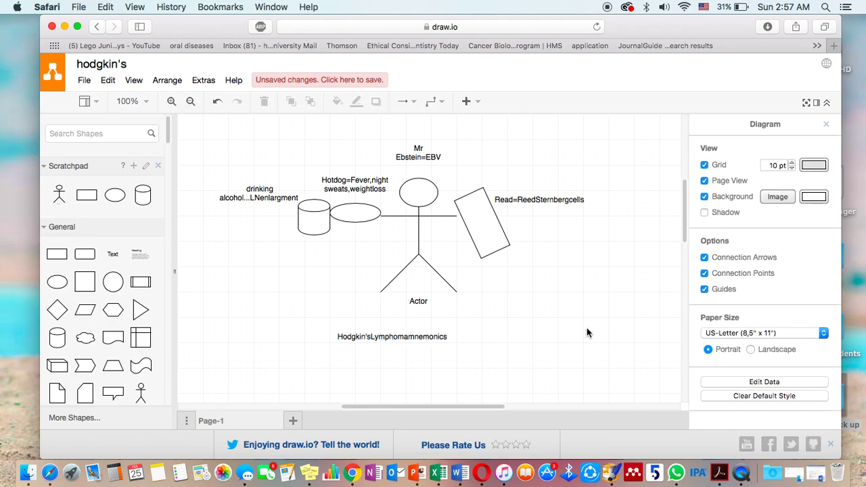